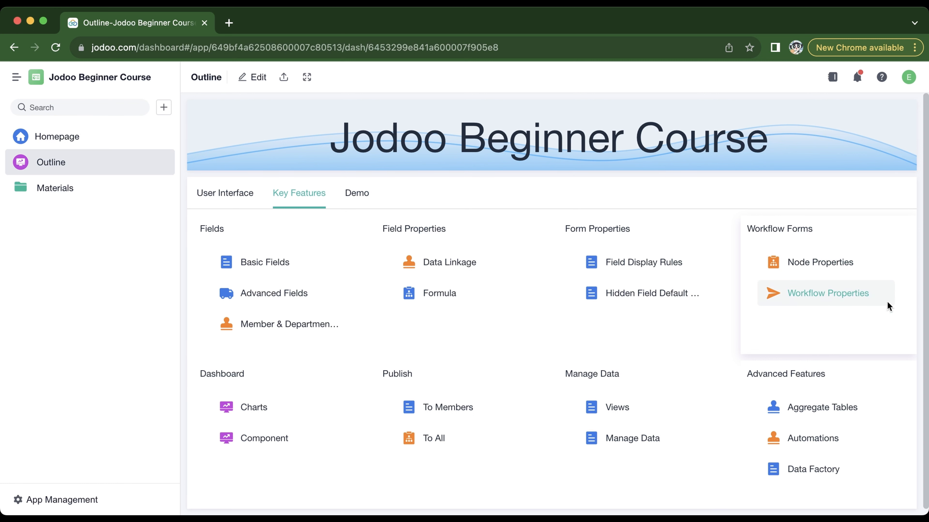
Open the Equipment Sign-In form's workflow from the course outline's Node Properties example and add a new workflow version.
click(832, 264)
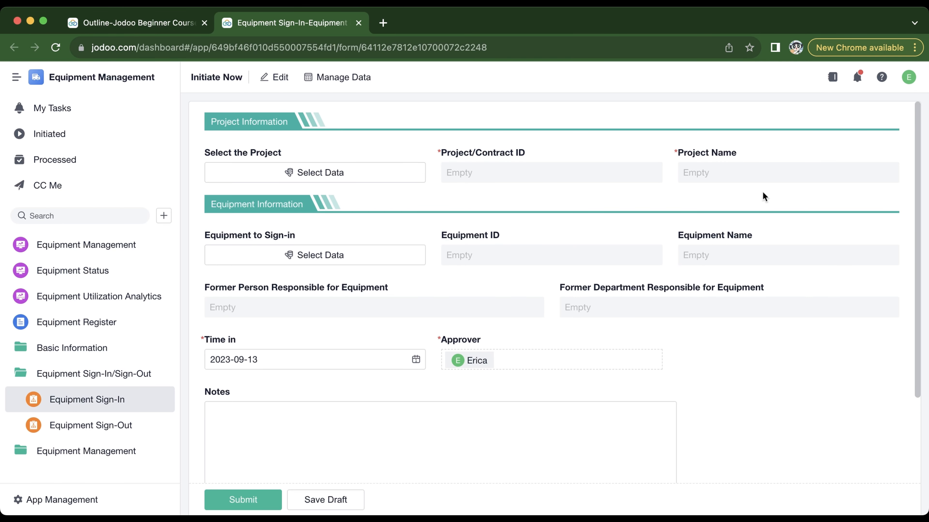
click(281, 78)
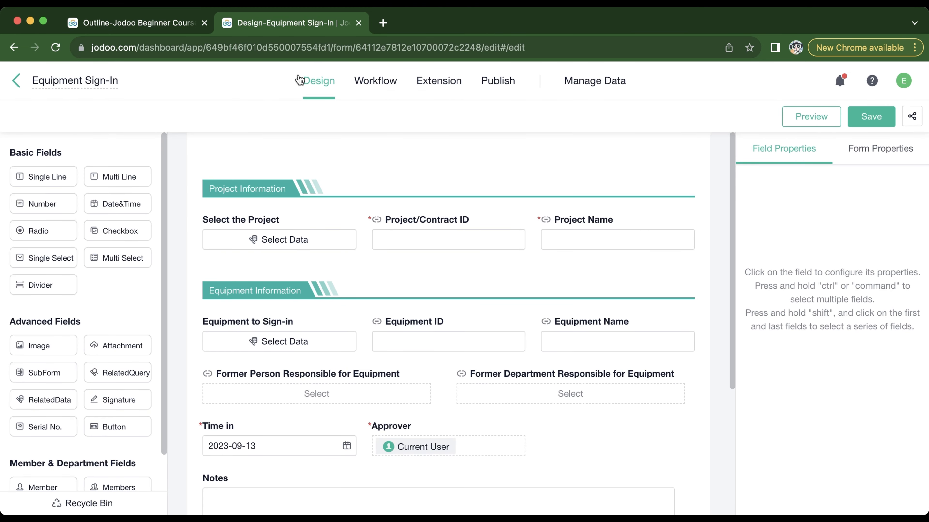
click(363, 88)
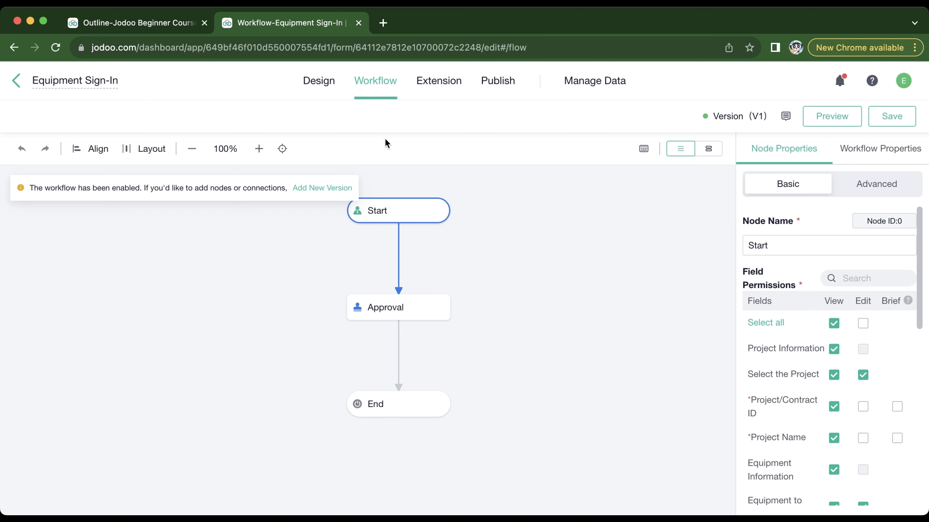
click(314, 188)
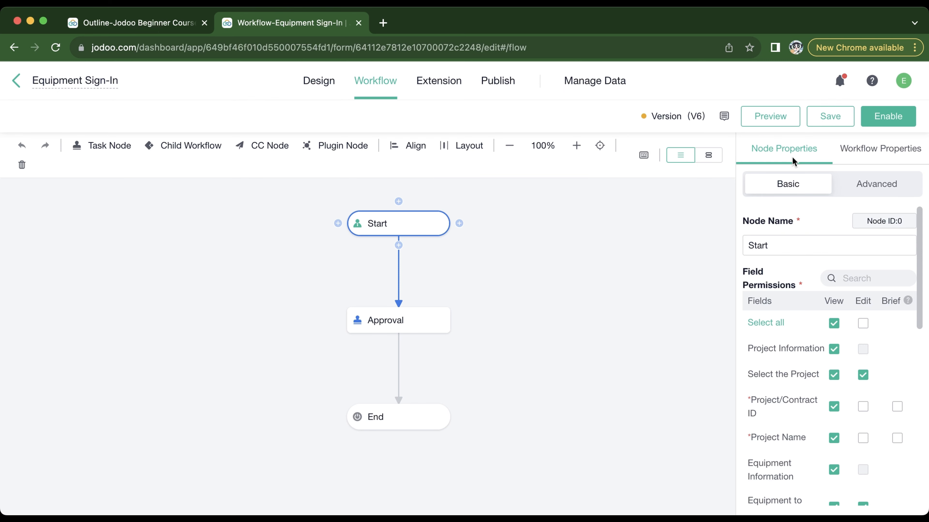
Examine the workflow-level properties, and the Approval node's basic and advanced properties.
click(874, 158)
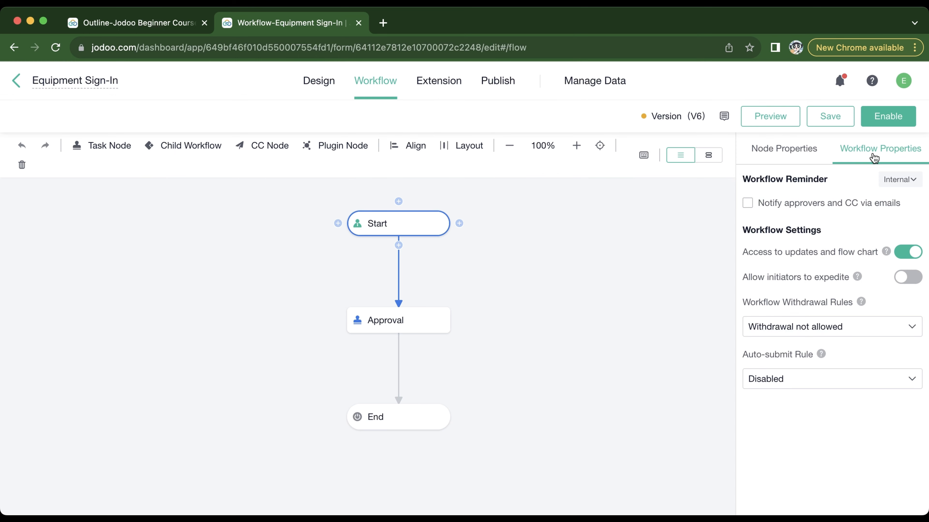
click(404, 326)
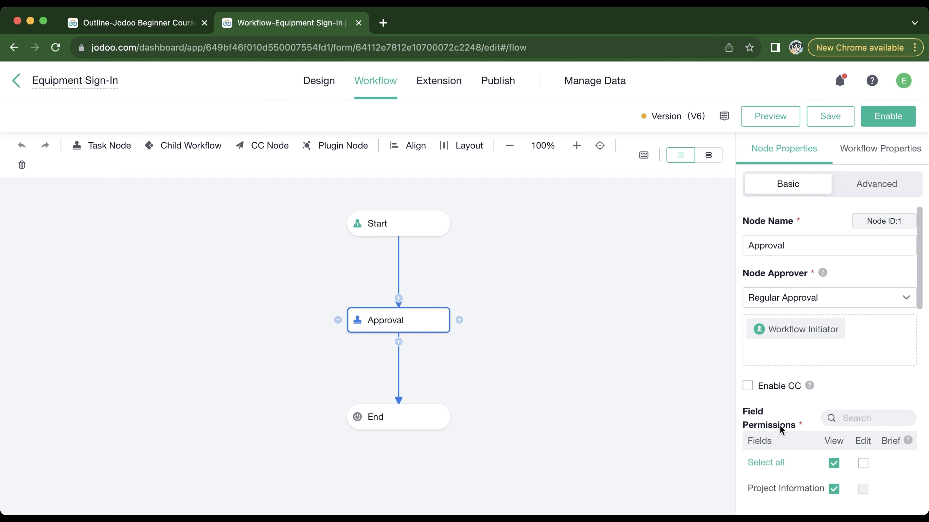
click(892, 184)
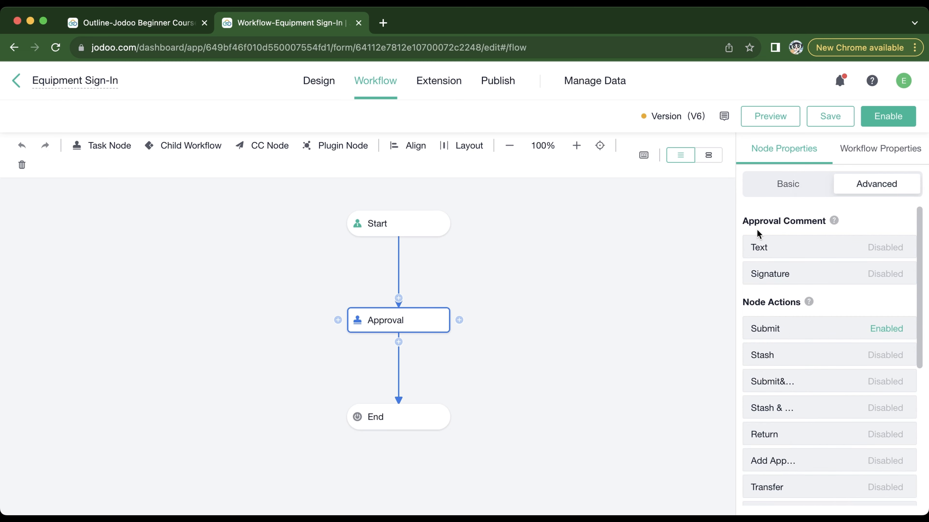
mouse_move(822, 254)
scroll(853, 336, down, 10)
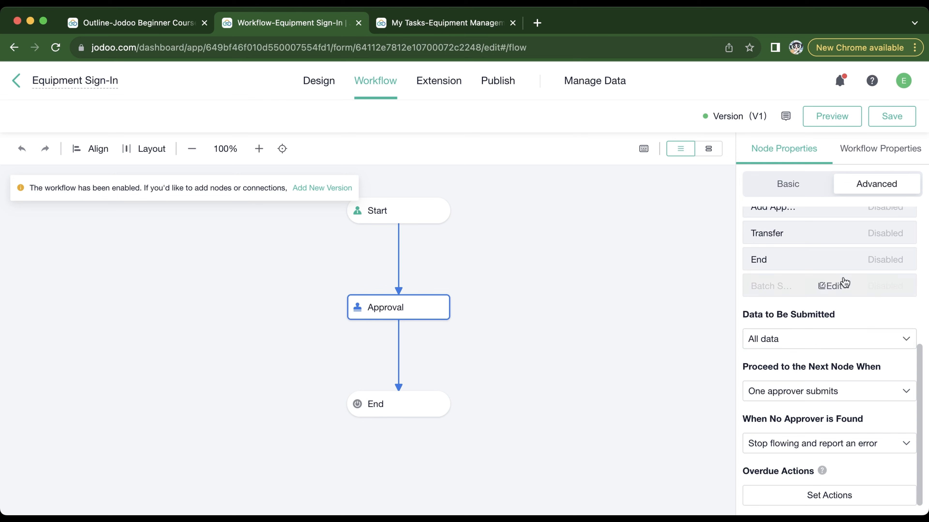
Review the Approval node's approver and field permissions, and compare them with the pending Equipment Sign-In task in My Tasks.
click(793, 186)
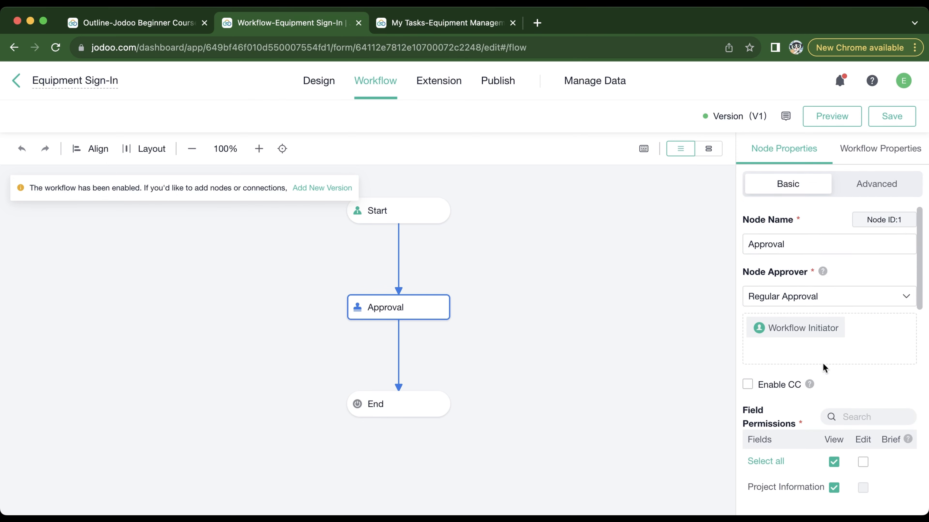
scroll(823, 364, down, 3)
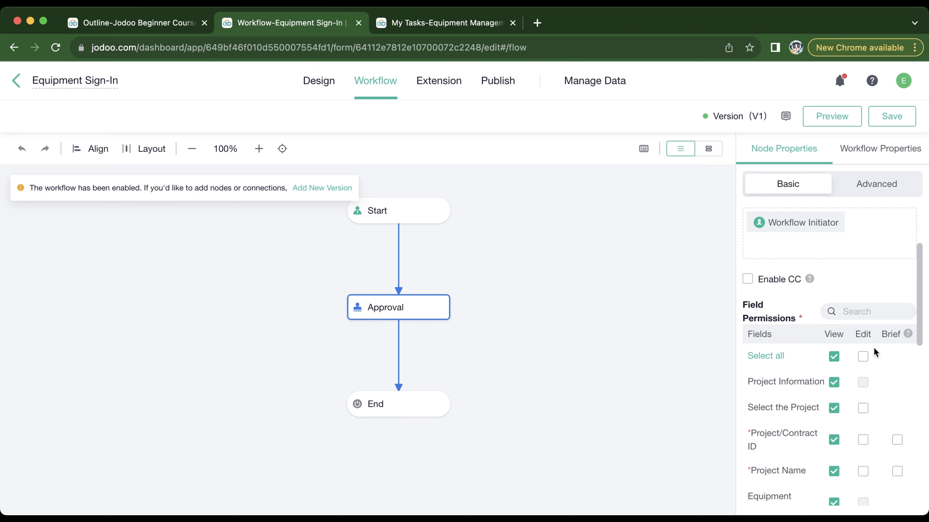
scroll(910, 431, down, 2)
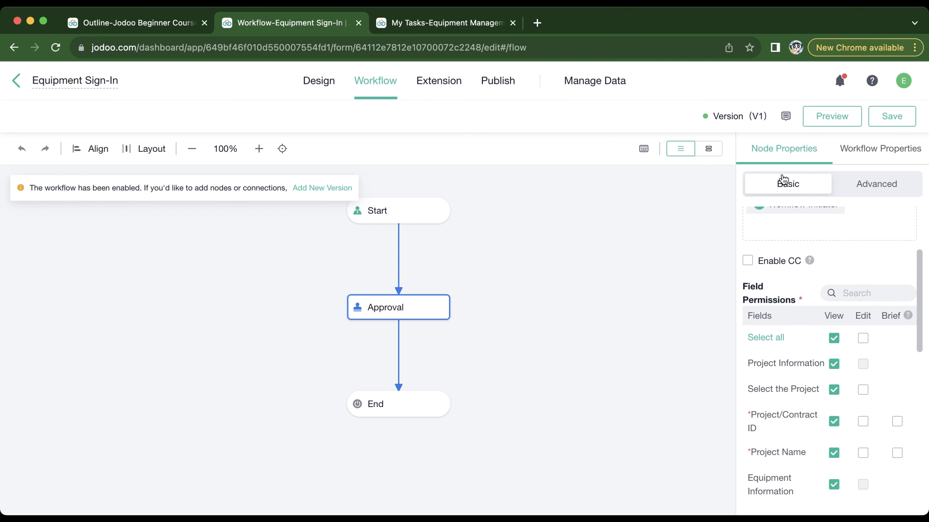
click(442, 23)
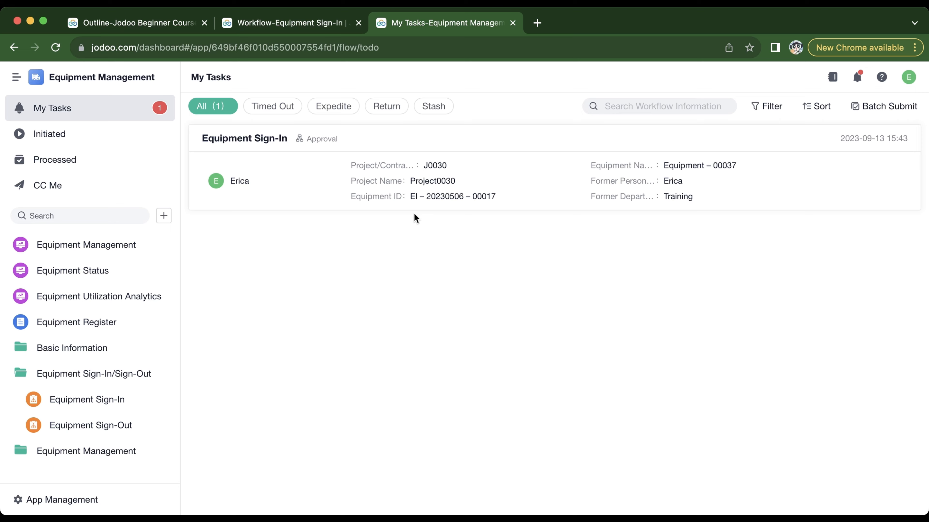
click(279, 22)
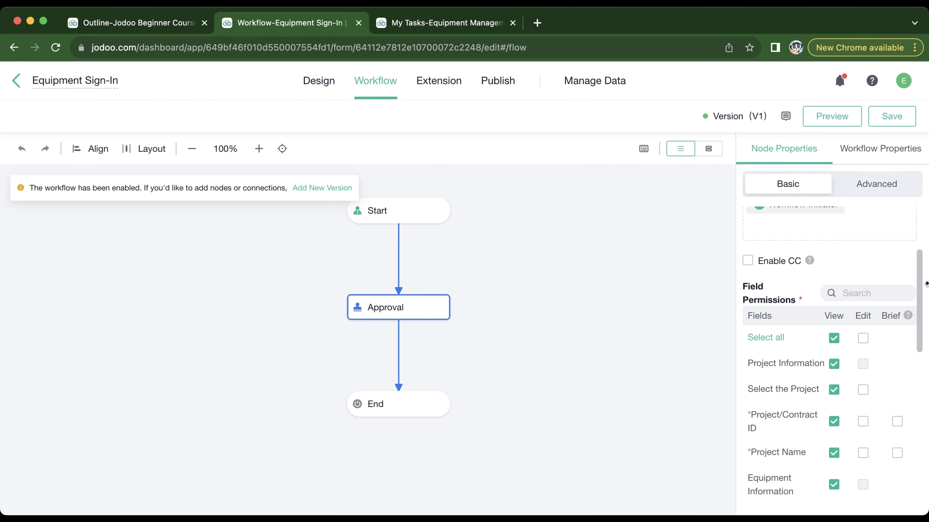
Enable text approval comments on the Approval node and make them optional.
click(877, 194)
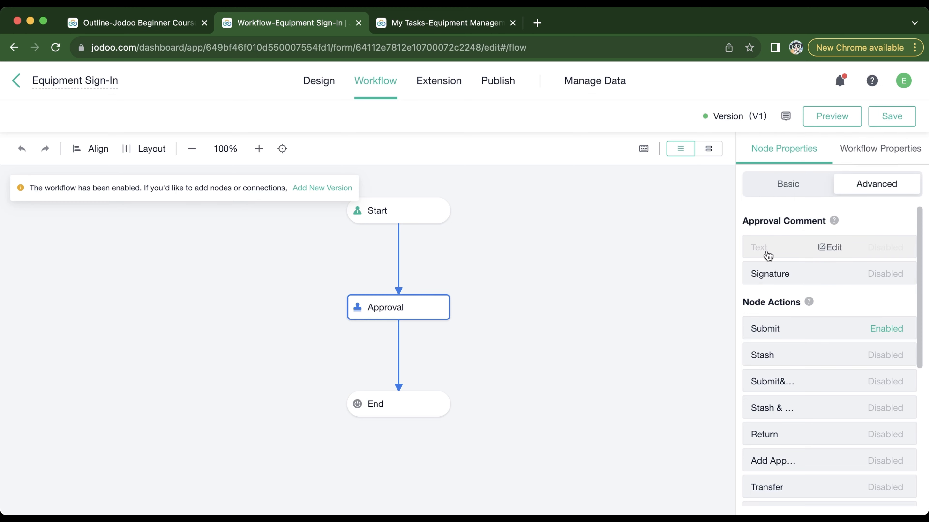
click(779, 274)
click(836, 250)
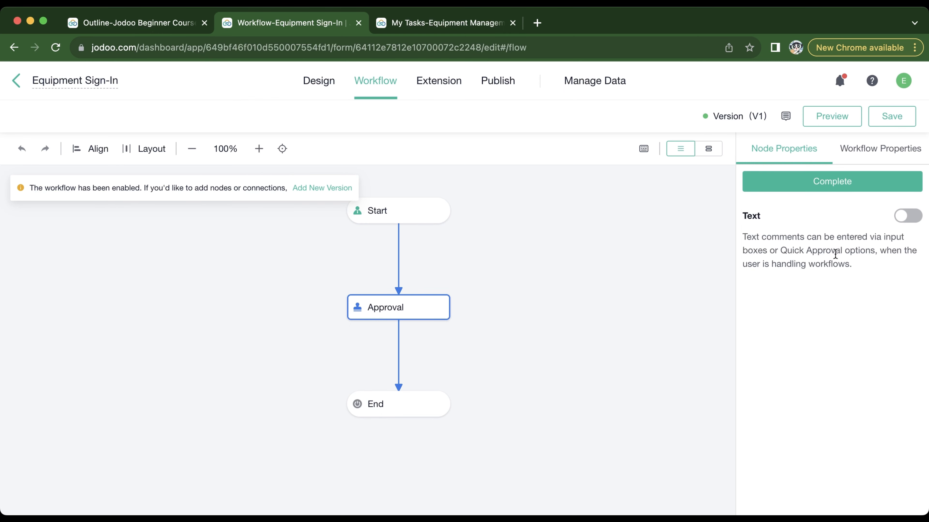
click(906, 215)
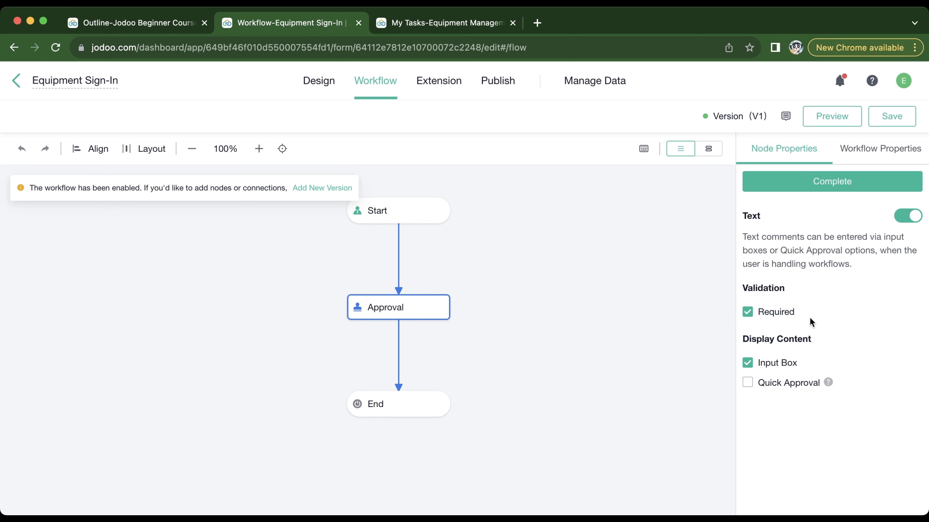
click(772, 307)
click(851, 190)
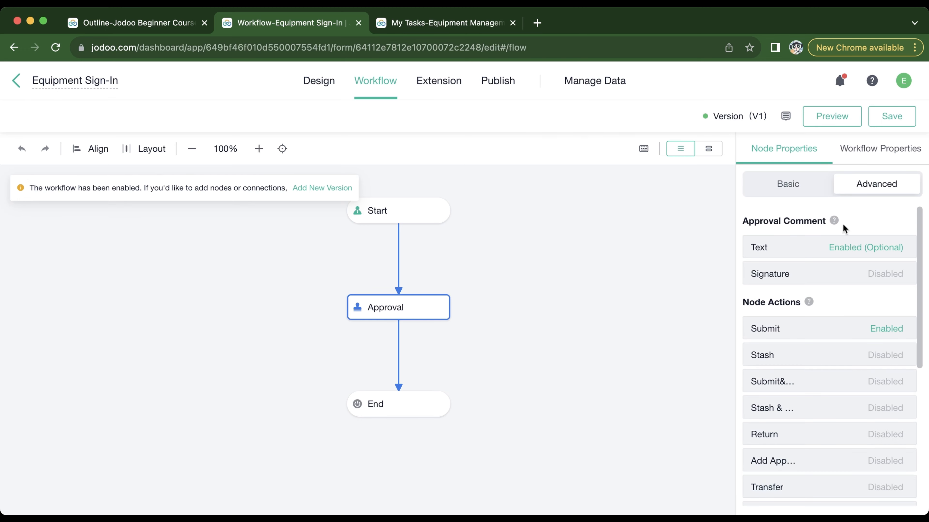
Enable the signature approval comment on the Approval node as required.
mouse_move(829, 276)
click(859, 274)
scroll(872, 302, down, 1)
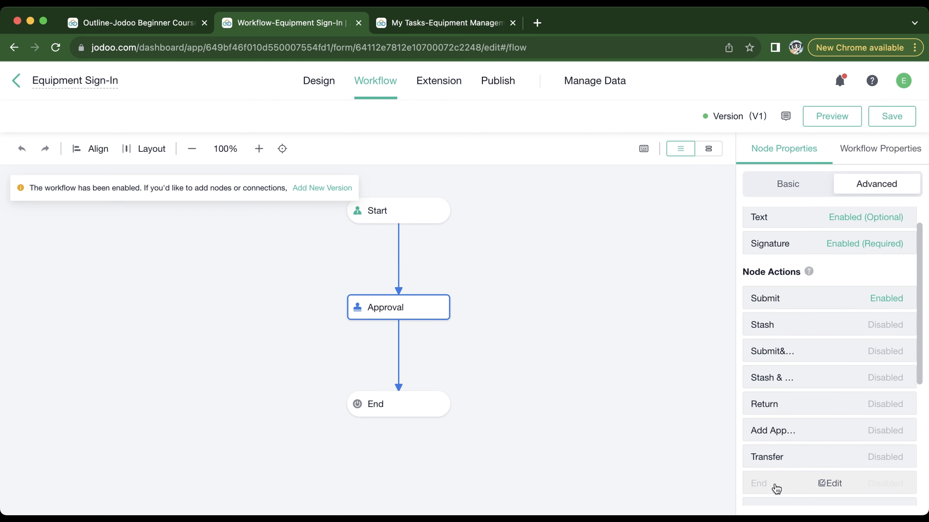
Examine the node actions available for the Approval node and the help resources on offer.
scroll(870, 373, down, 1)
scroll(870, 373, down, 1)
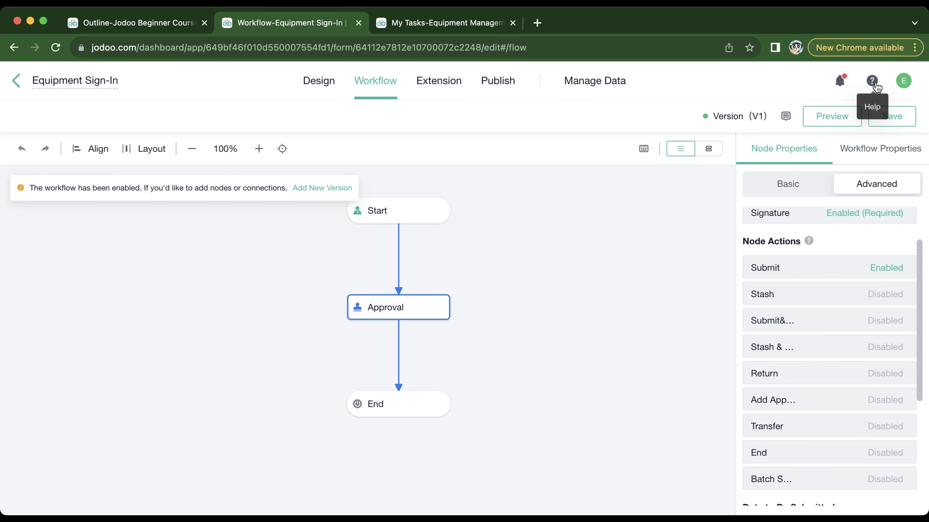
mouse_move(873, 81)
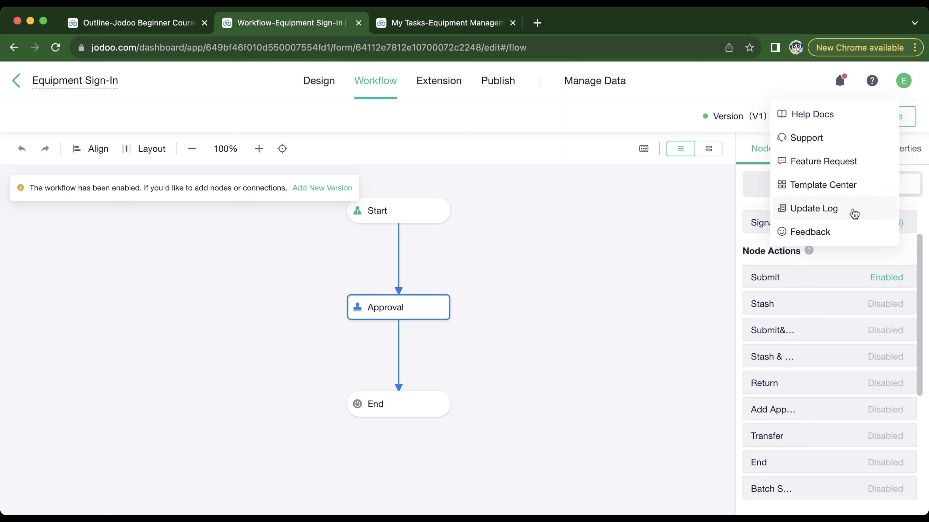
Try setting the Approval node's Data to Be Submitted to "Data meeting conditions".
scroll(860, 252, down, 5)
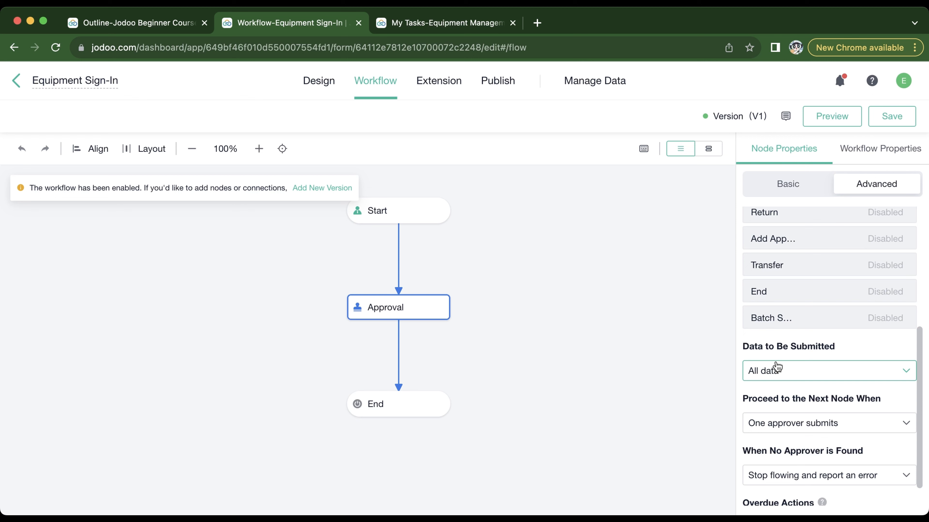
click(805, 376)
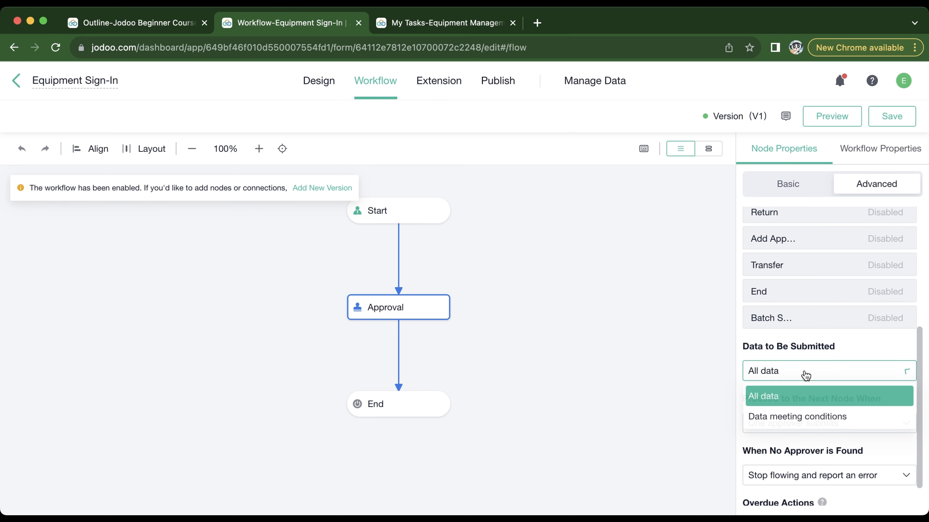
click(802, 417)
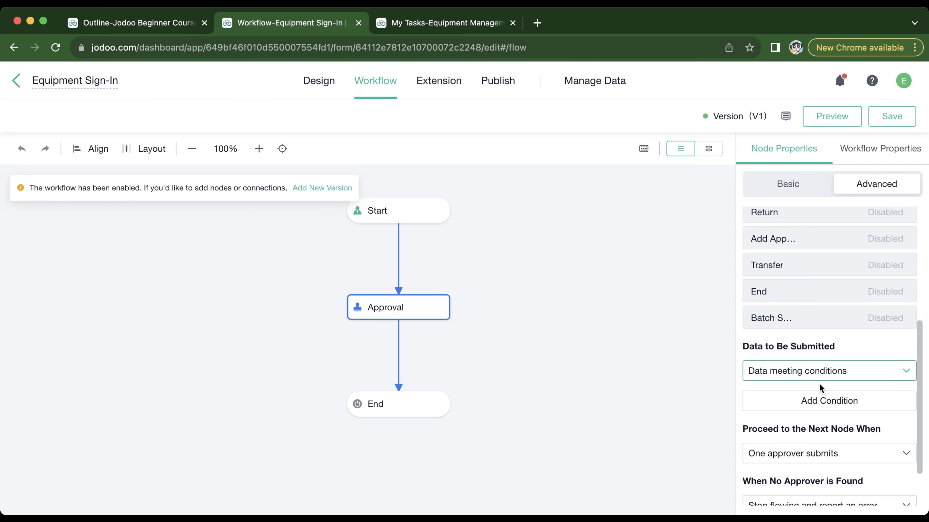
Examine the Approval node's choices for when to proceed to the next node, keeping "One approver submits".
scroll(817, 432, down, 1)
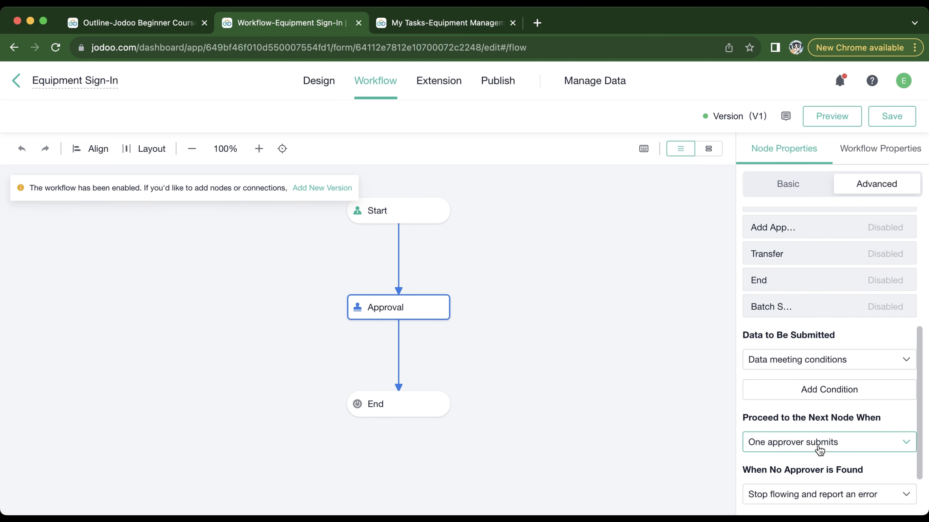
click(819, 448)
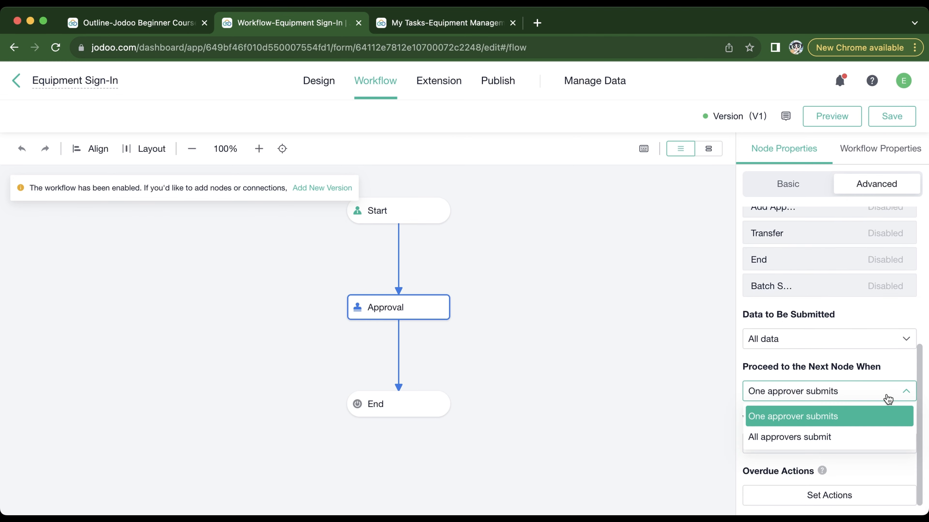
click(895, 364)
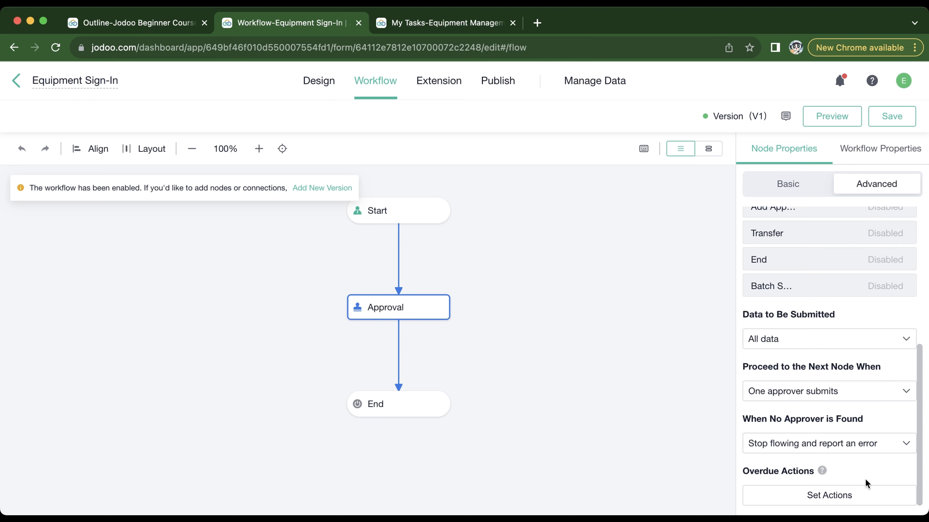
Examine the Approval node's overdue action settings and the available action types, and close them without saving.
click(850, 498)
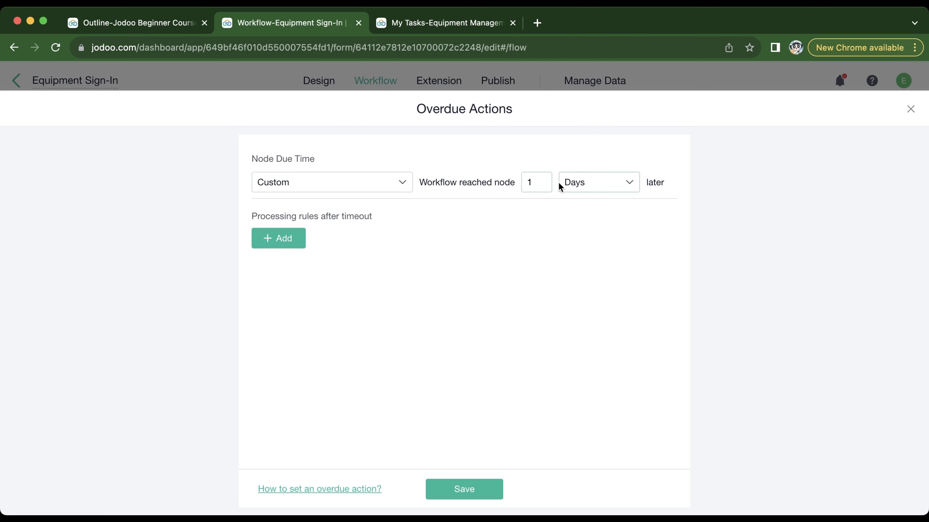
click(269, 243)
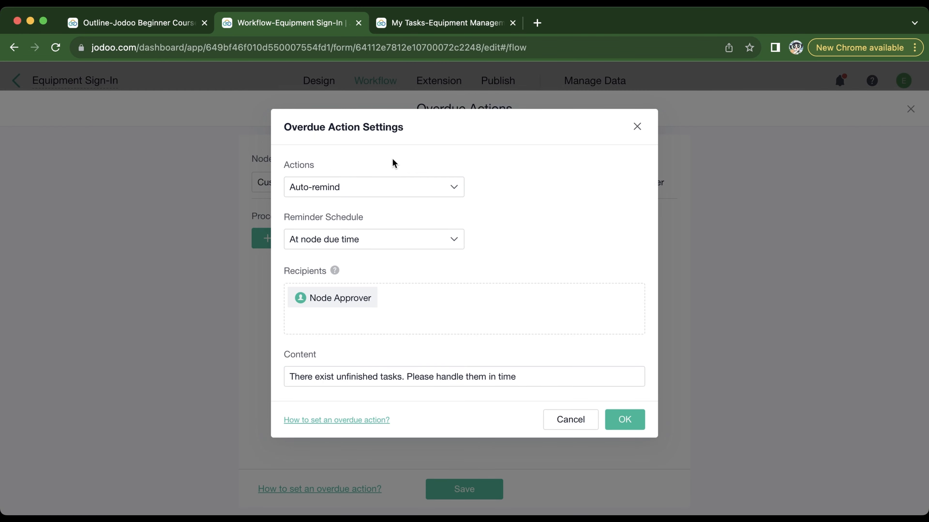
click(367, 188)
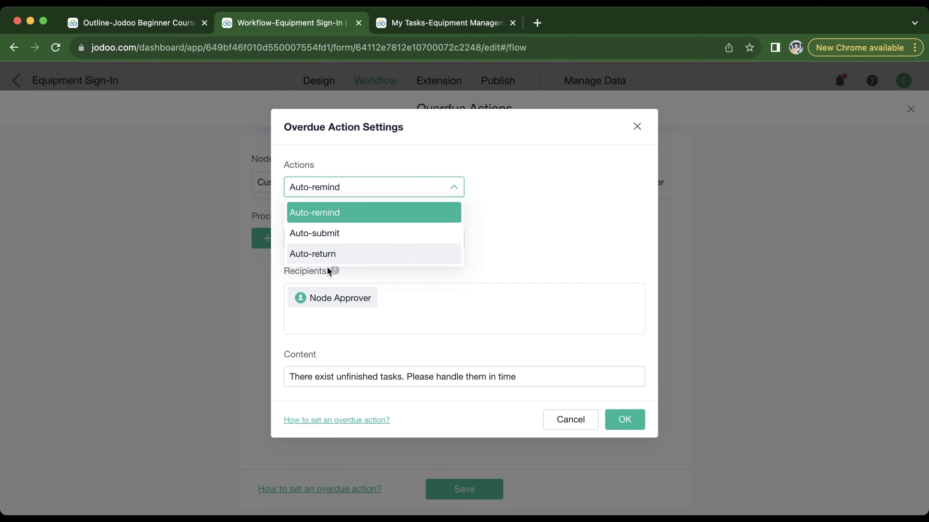
click(638, 127)
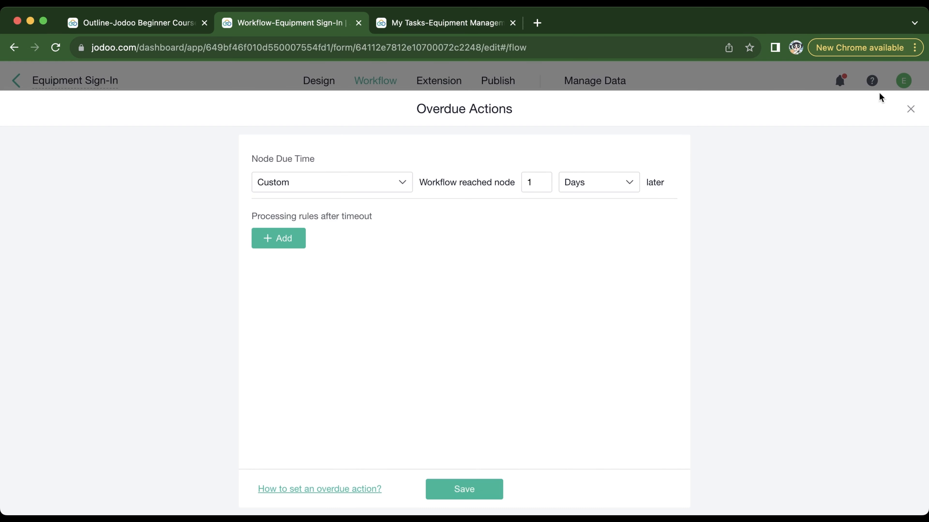
click(910, 109)
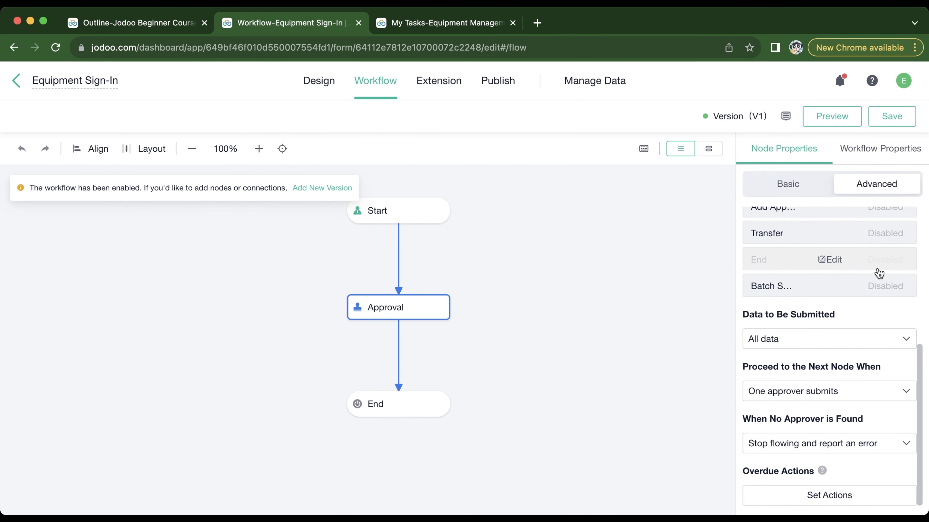
Review the workflow-level settings and the form's existing "Please hurry on your work." notification rule without changing it.
click(897, 160)
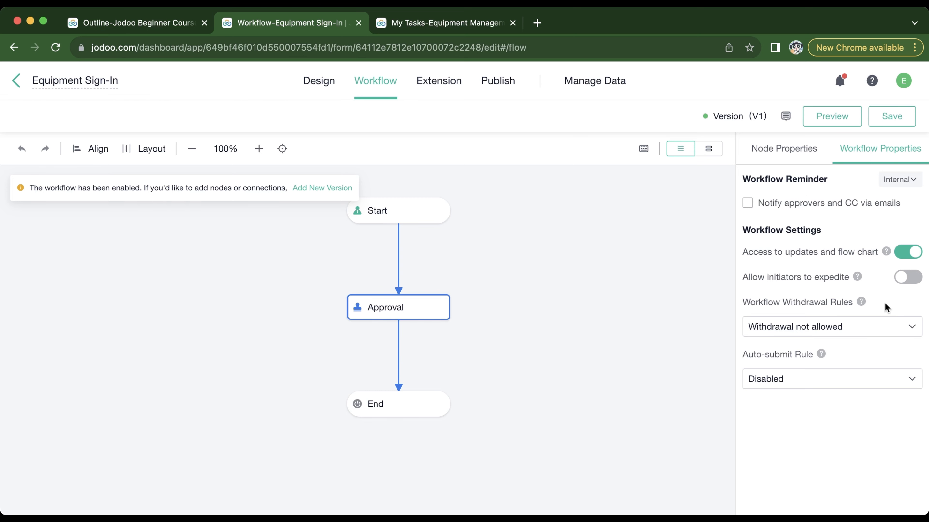
click(449, 85)
click(187, 171)
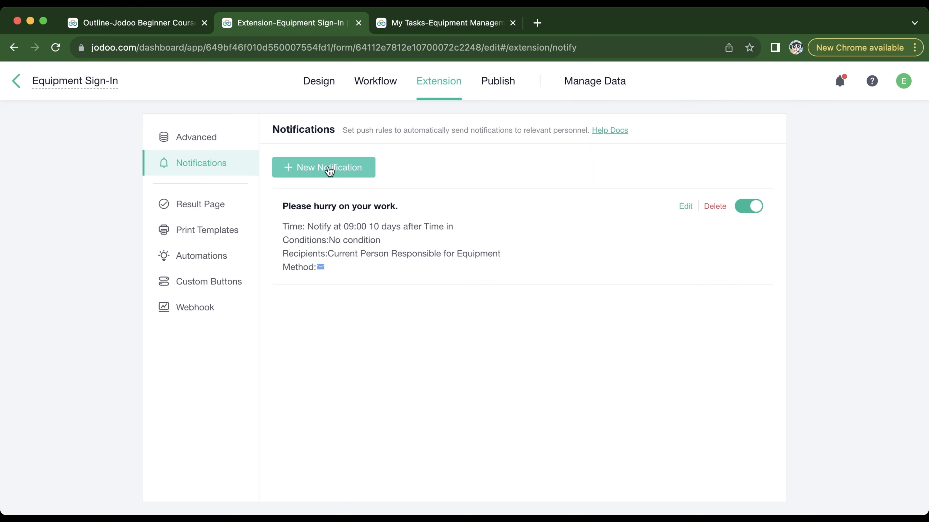
click(685, 206)
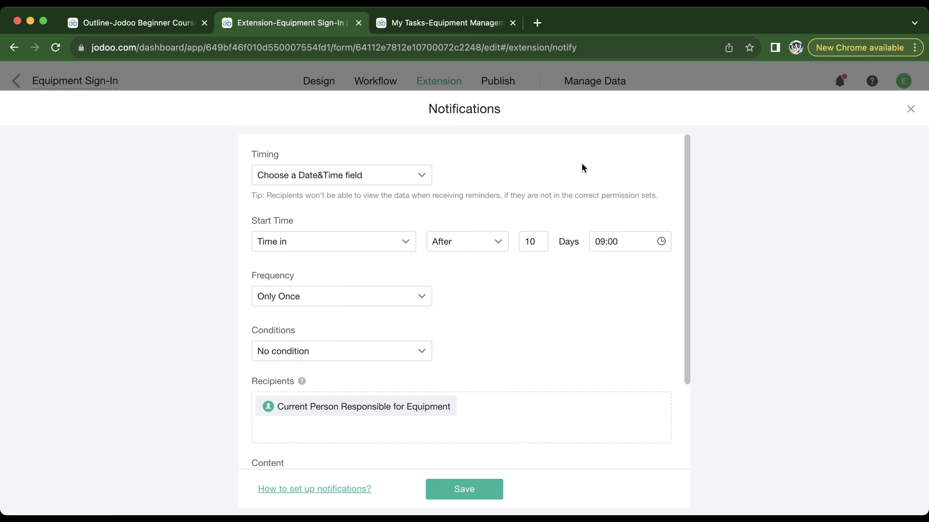
click(910, 109)
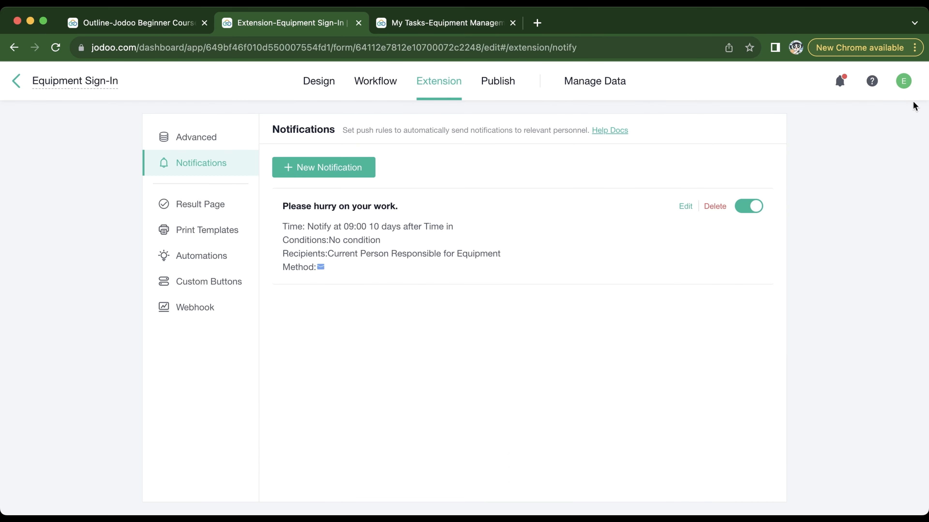
Review the workflow's expedite, withdrawal and auto-submit rules, and return to the Jodoo Beginner Course outline.
click(372, 81)
click(877, 150)
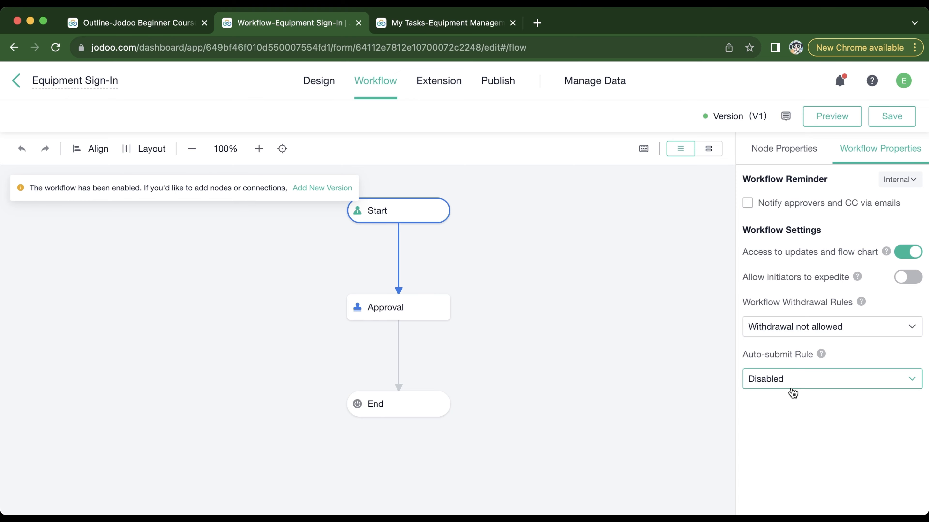
click(135, 23)
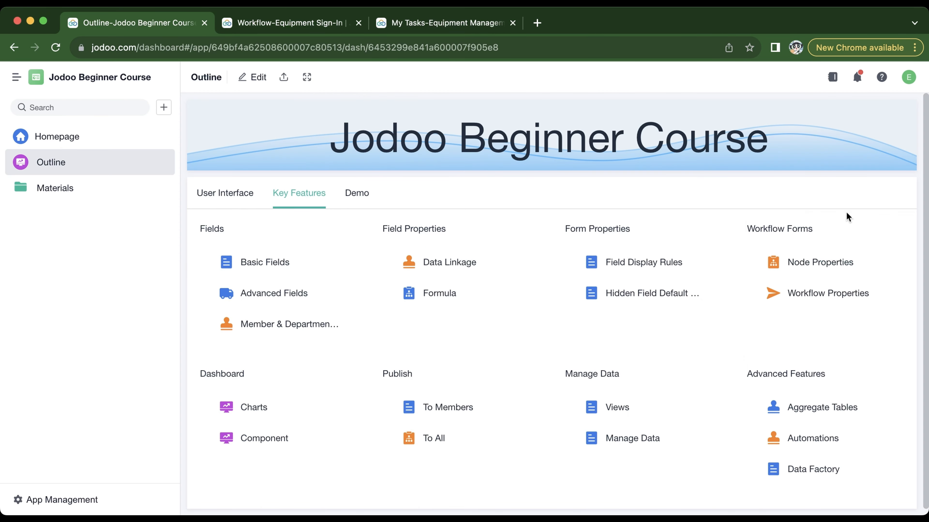